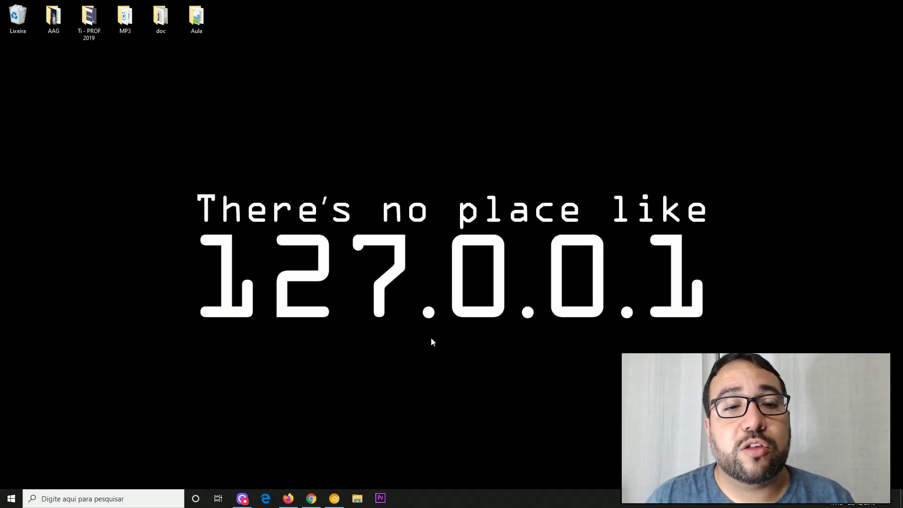
Switch to Chrome and open the full browsing history page
left_click(334, 498)
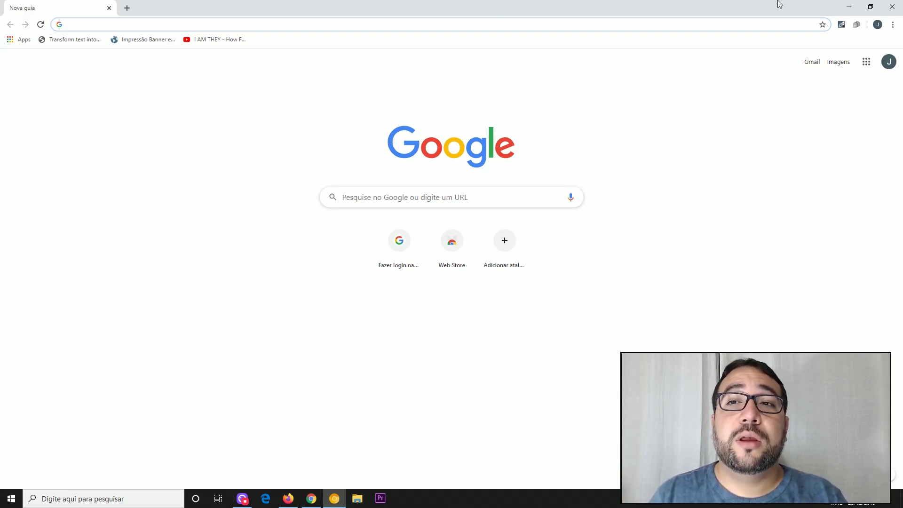
left_click(892, 25)
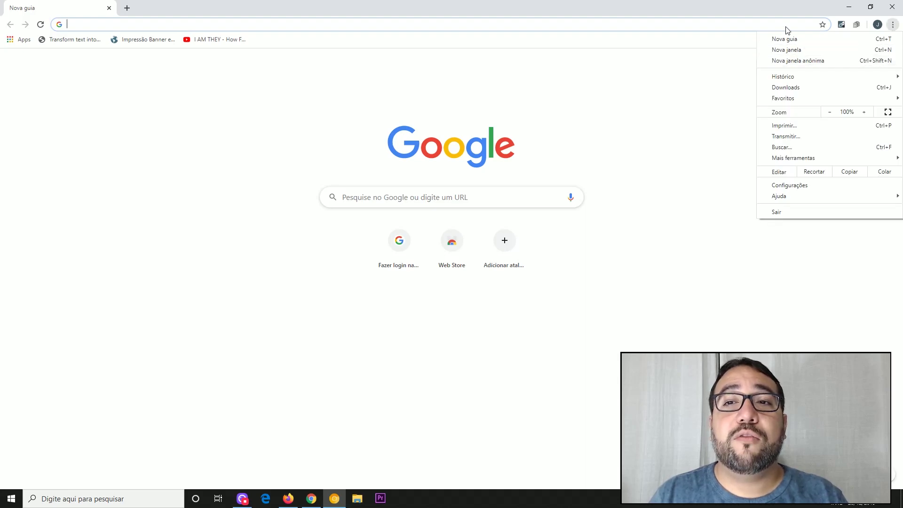
mouse_move(782, 75)
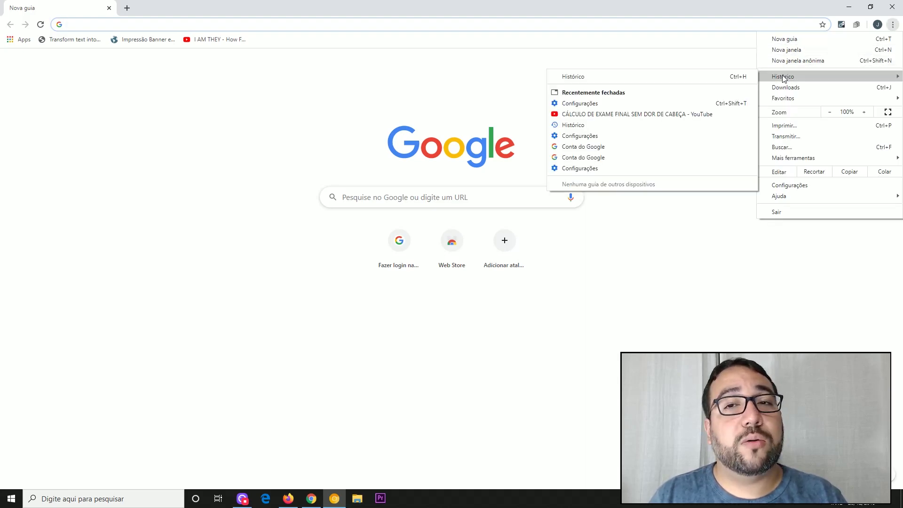
left_click(703, 78)
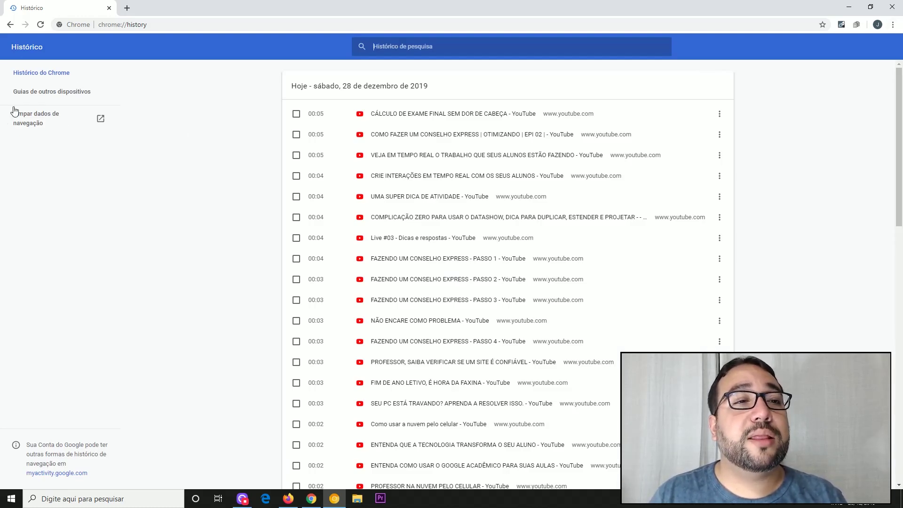
Open the Limpar dados de navegação dialog from the history page and compare its Básico and Avançado options, ending on Avançado
left_click(45, 120)
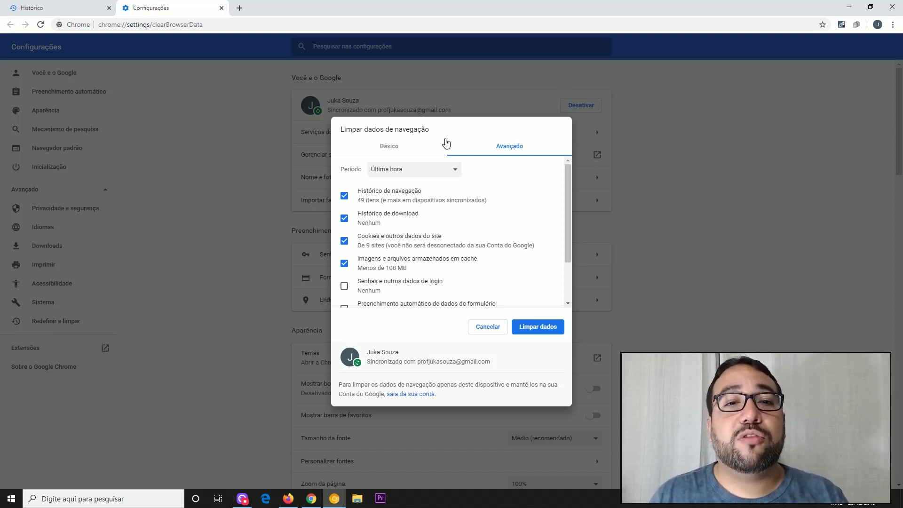
left_click(411, 144)
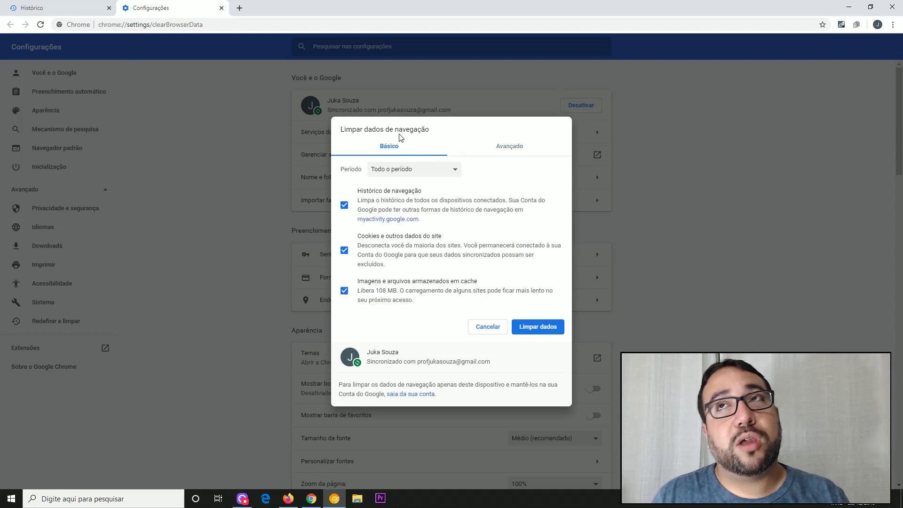
left_click(507, 145)
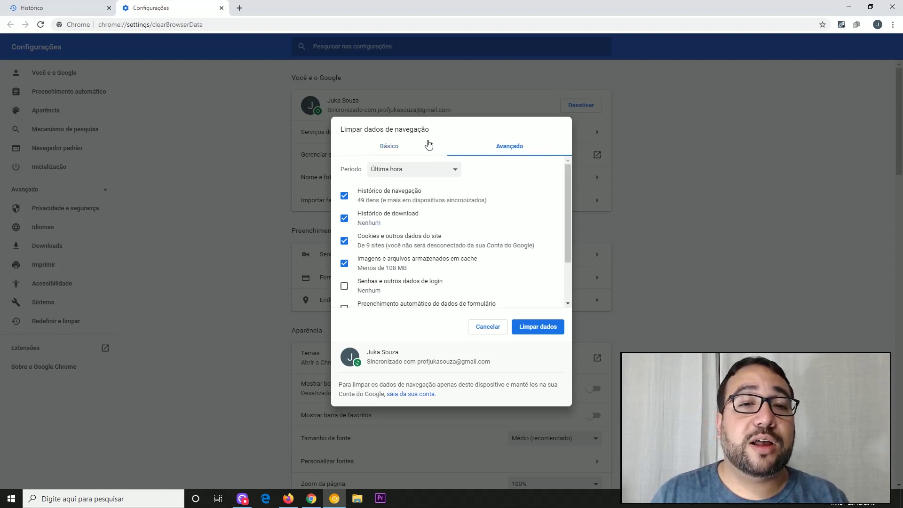
left_click(403, 150)
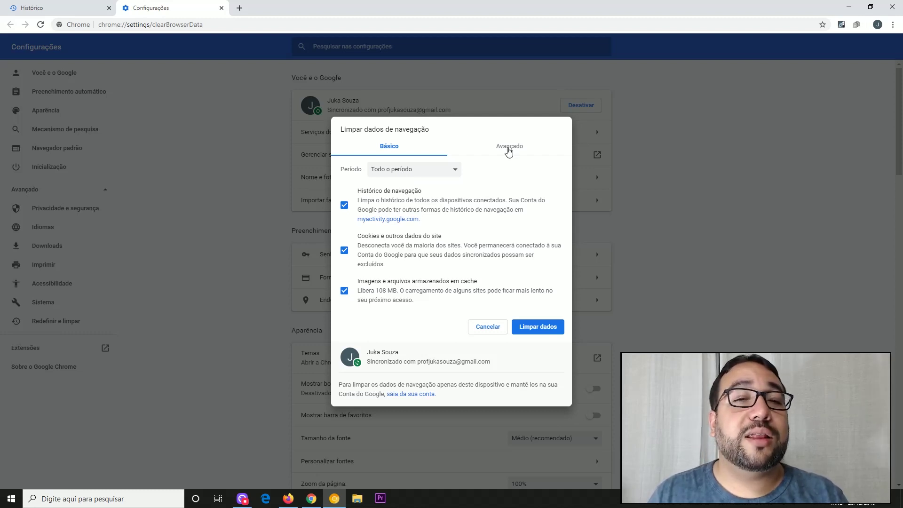
left_click(508, 148)
scroll(435, 258, "down", 2)
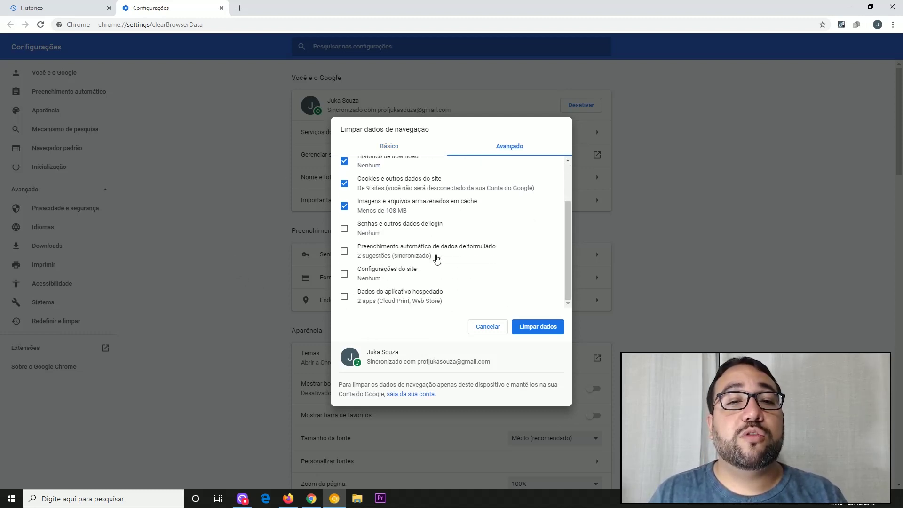
scroll(436, 258, "up", 2)
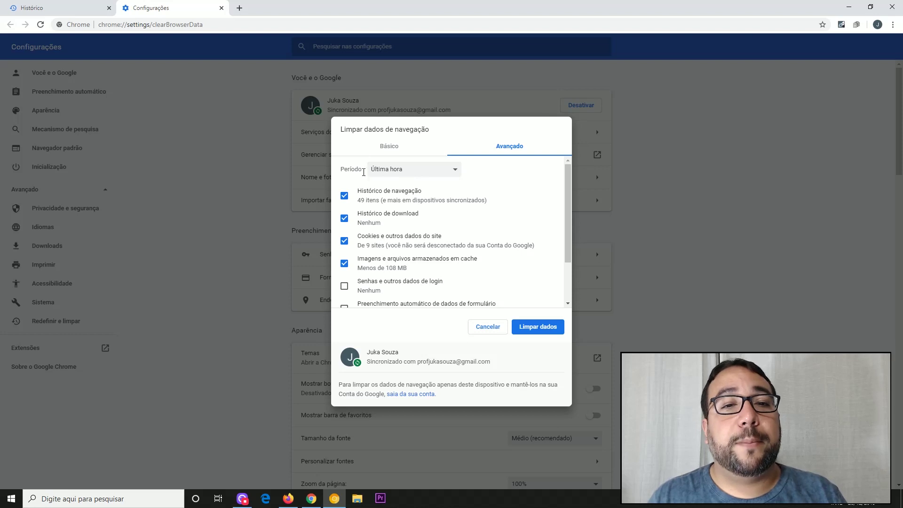
Set the advanced clearing period to Todo o período and review the data categories for that range
left_click(376, 168)
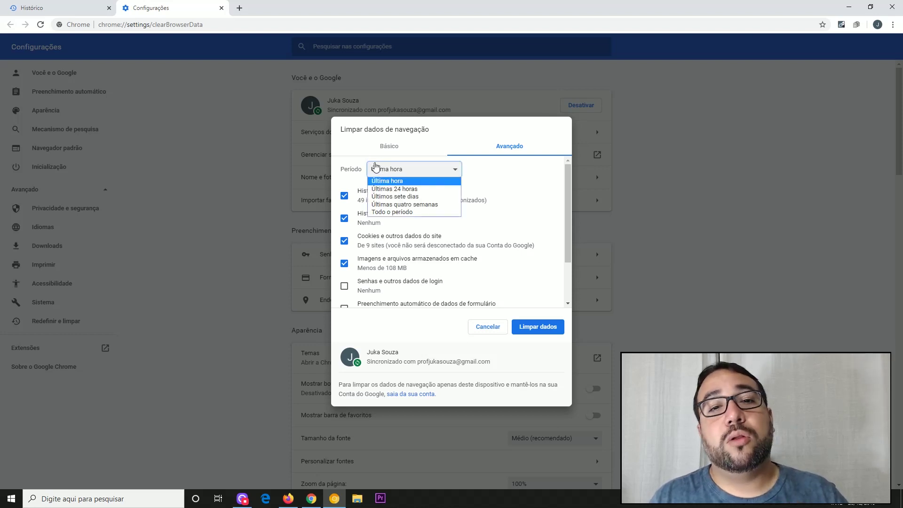
left_click(385, 212)
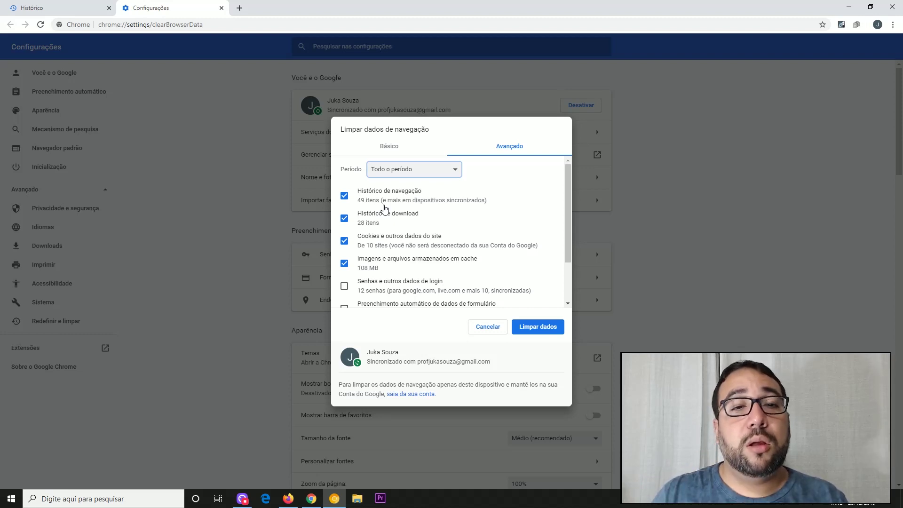
scroll(447, 244, "down", 2)
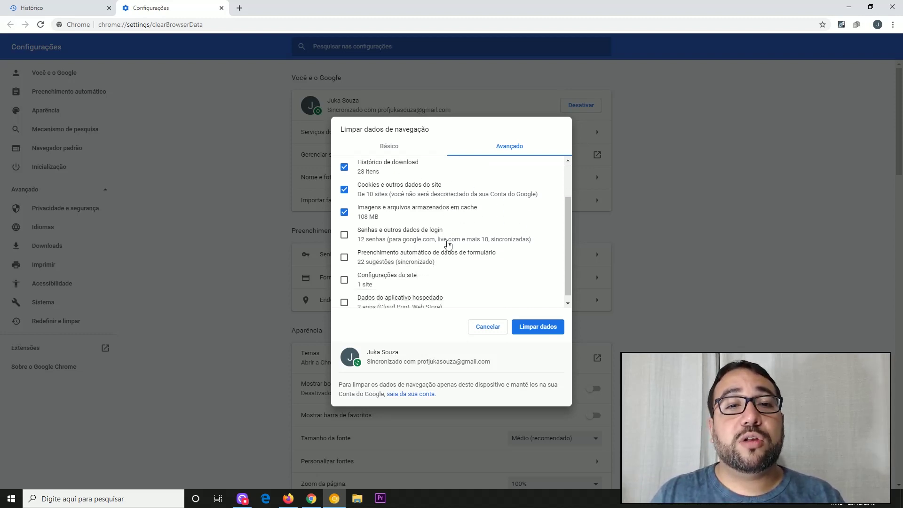
scroll(447, 243, "up", 2)
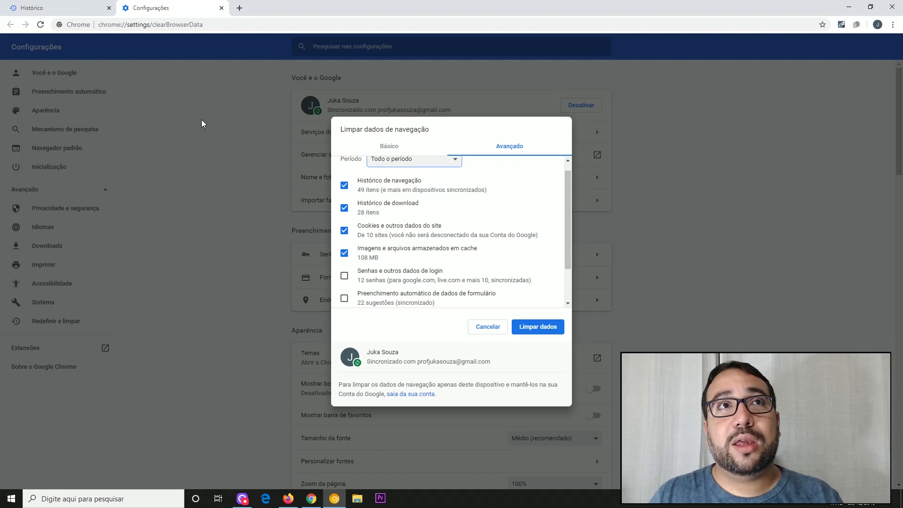
Return to the history page and examine the recorded page visits from today and yesterday
left_click(38, 6)
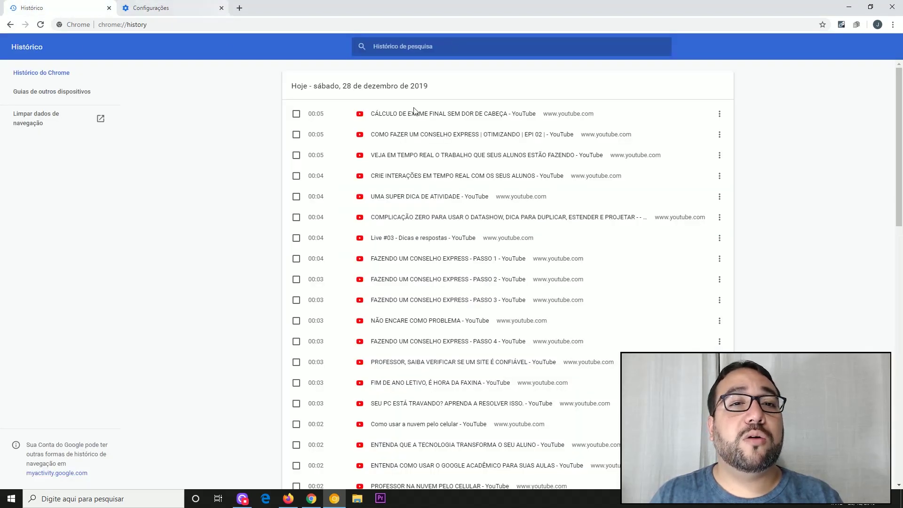
scroll(478, 202, "down", 5)
scroll(480, 201, "down", 10)
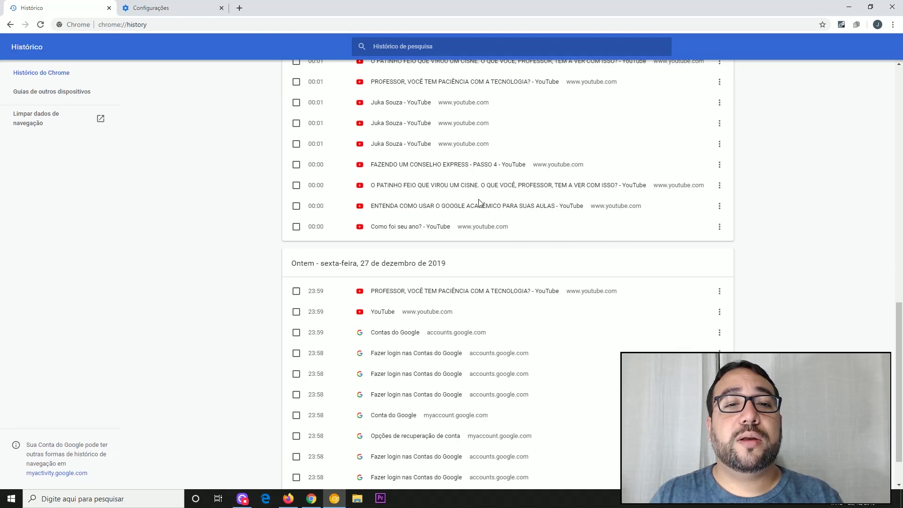
scroll(484, 374, "up", 10)
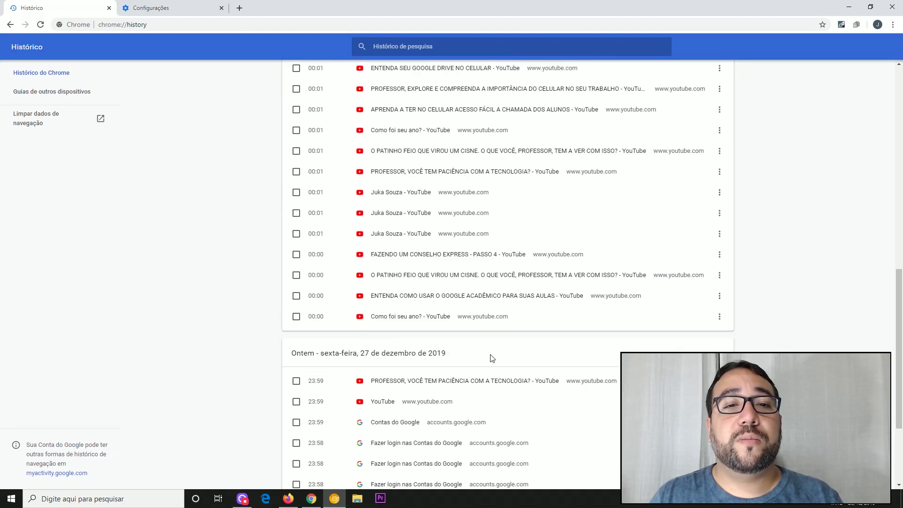
scroll(489, 352, "up", 5)
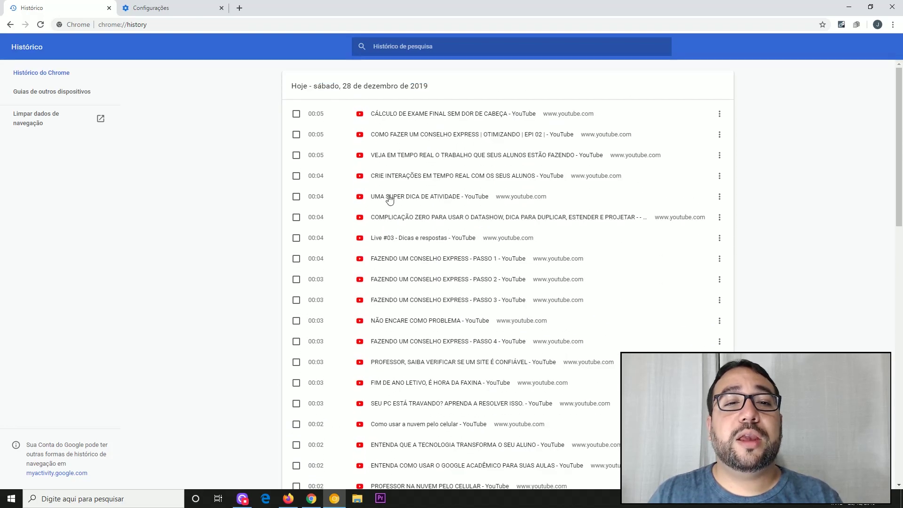
Back in the clearing dialog, also select saved passwords and login data, form autofill, Configurações do site and Dados do aplicativo hospedado
left_click(200, 7)
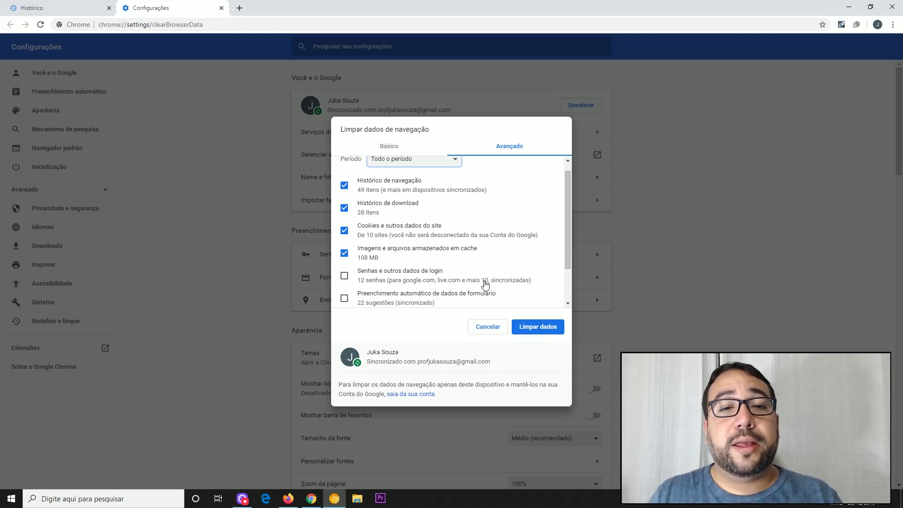
scroll(474, 253, "down", 2)
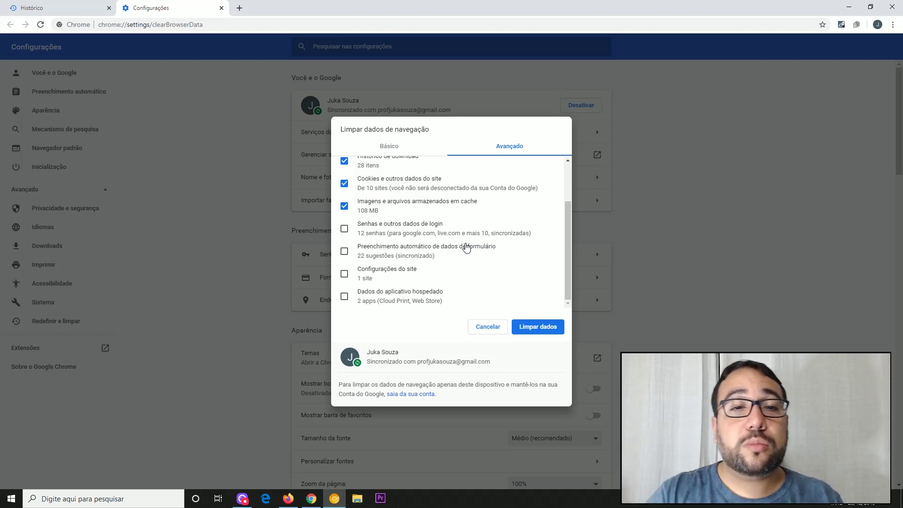
left_click(385, 230)
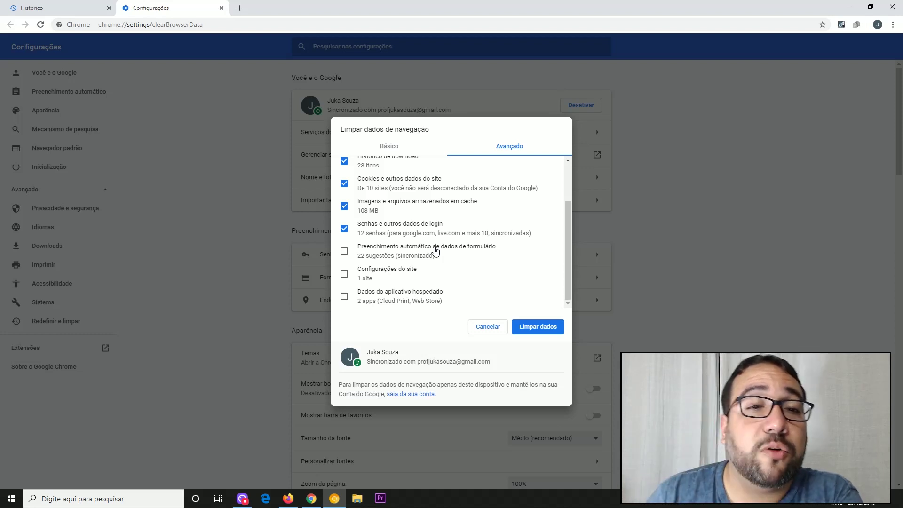
left_click(435, 250)
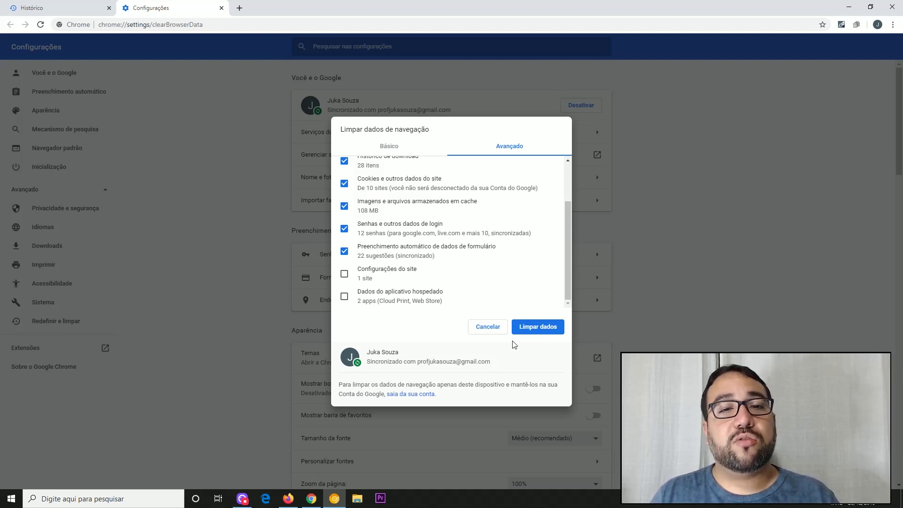
left_click(385, 273)
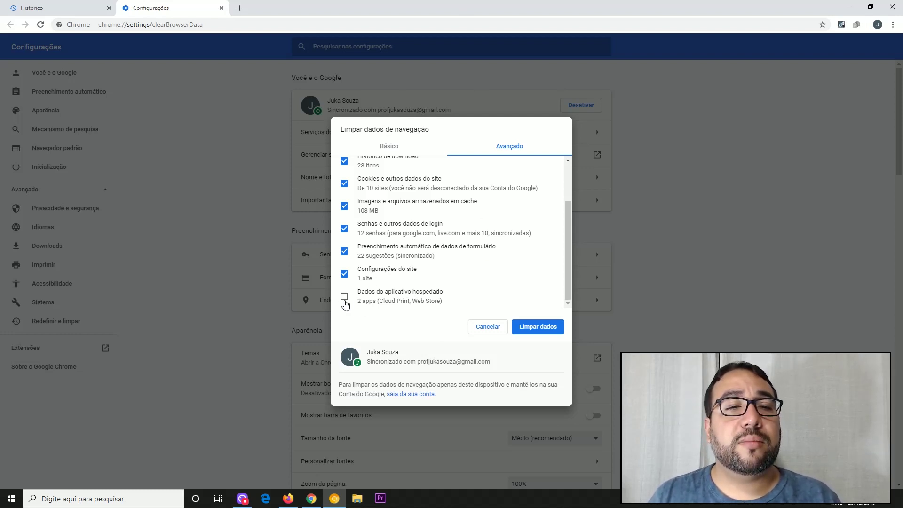
left_click(345, 299)
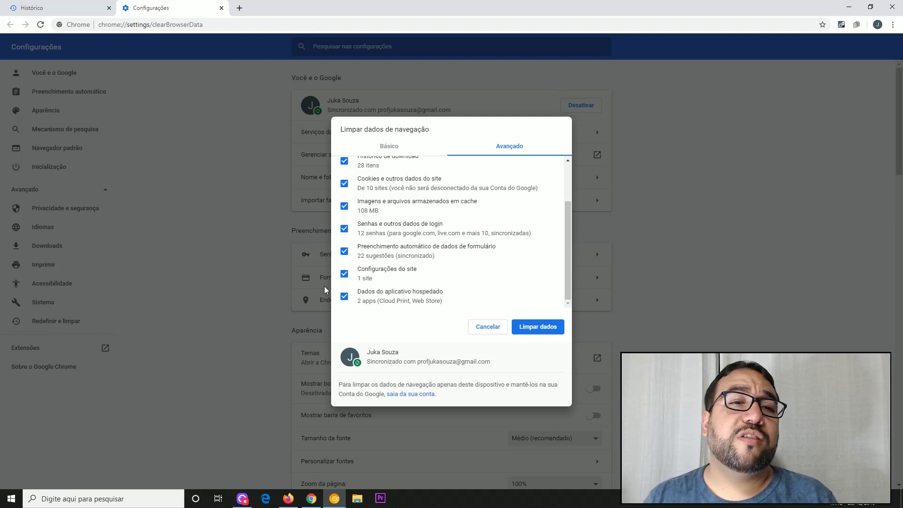
Exclude form autofill and saved passwords from the selection, and clear the remaining selected browsing data
left_click(345, 254)
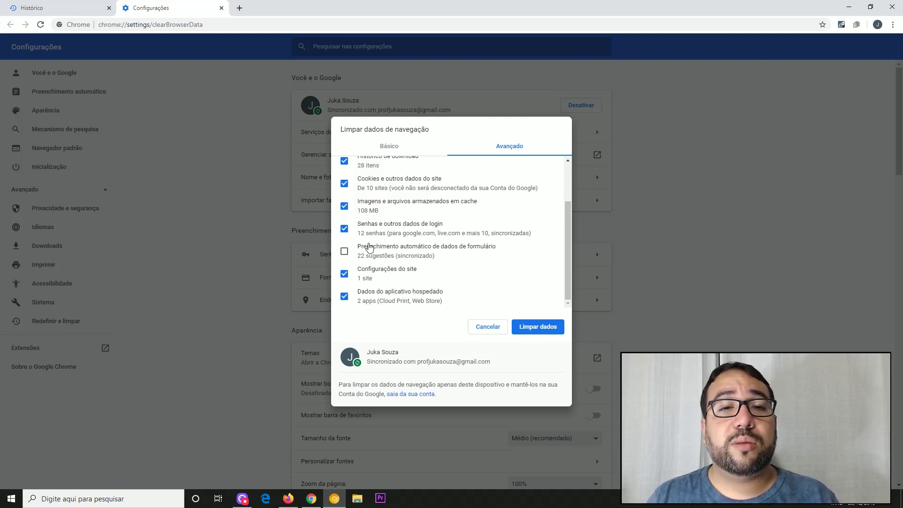
left_click(345, 228)
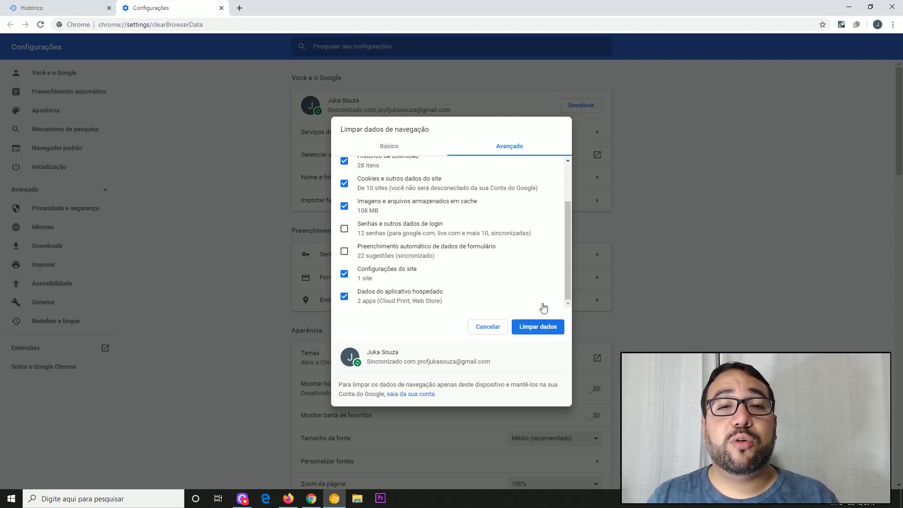
scroll(356, 206, "up", 2)
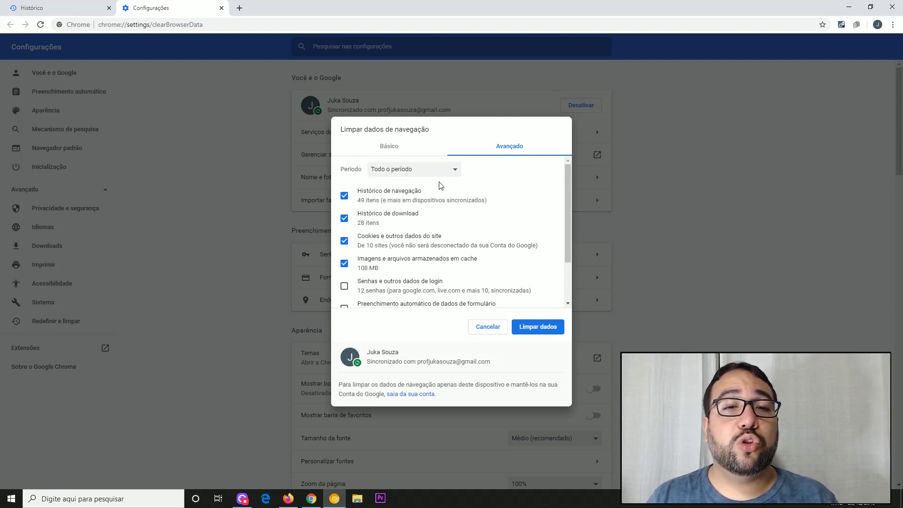
scroll(512, 306, "down", 1)
scroll(512, 306, "down", 1)
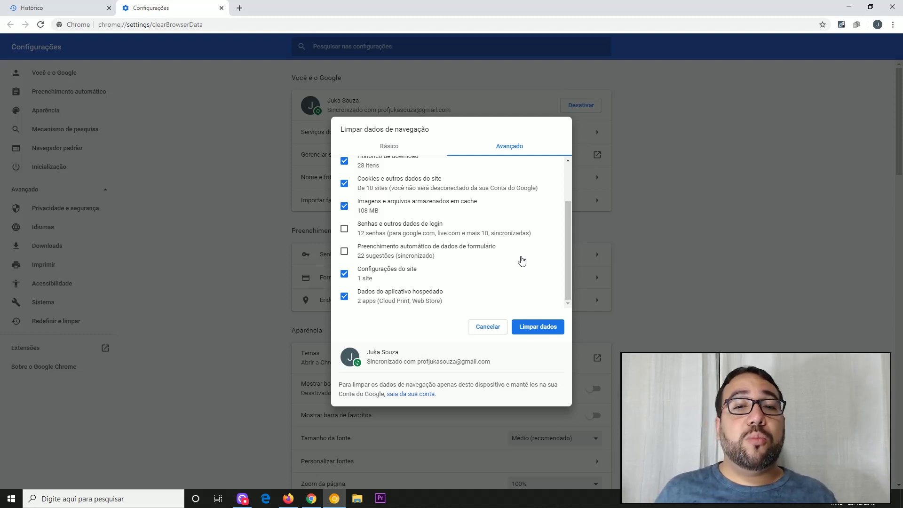
left_click(543, 331)
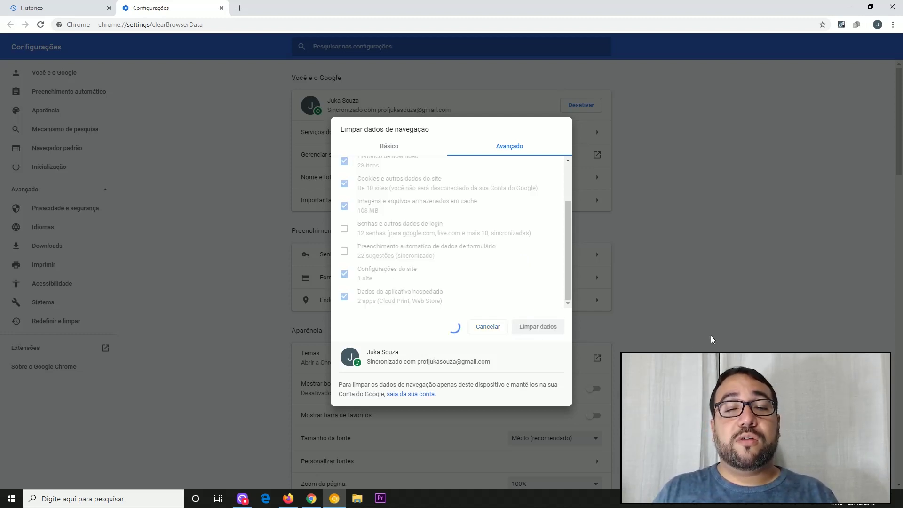